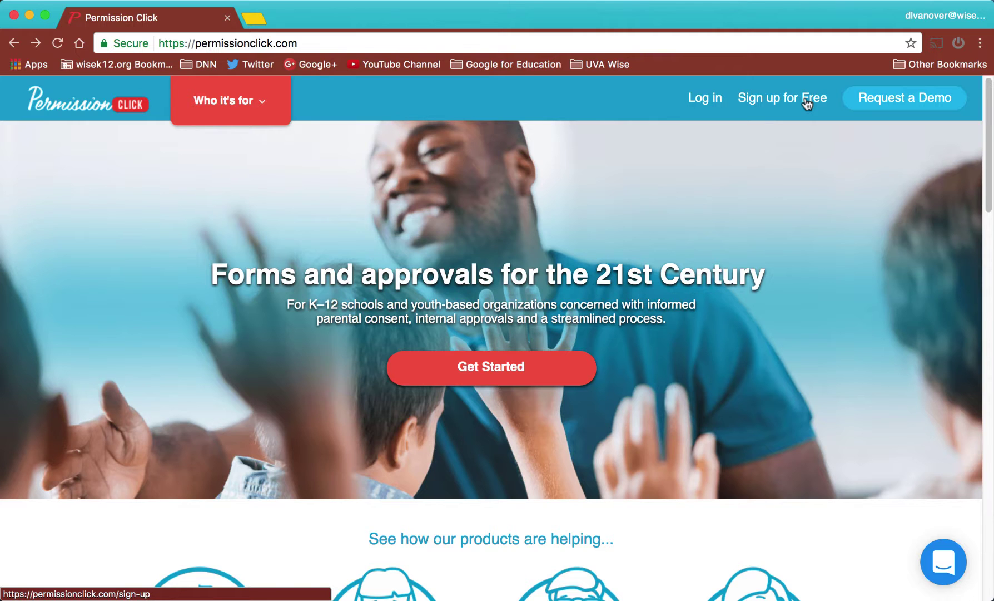
- Log in with the account email and password, then start a New Form from the dashboard
click(705, 99)
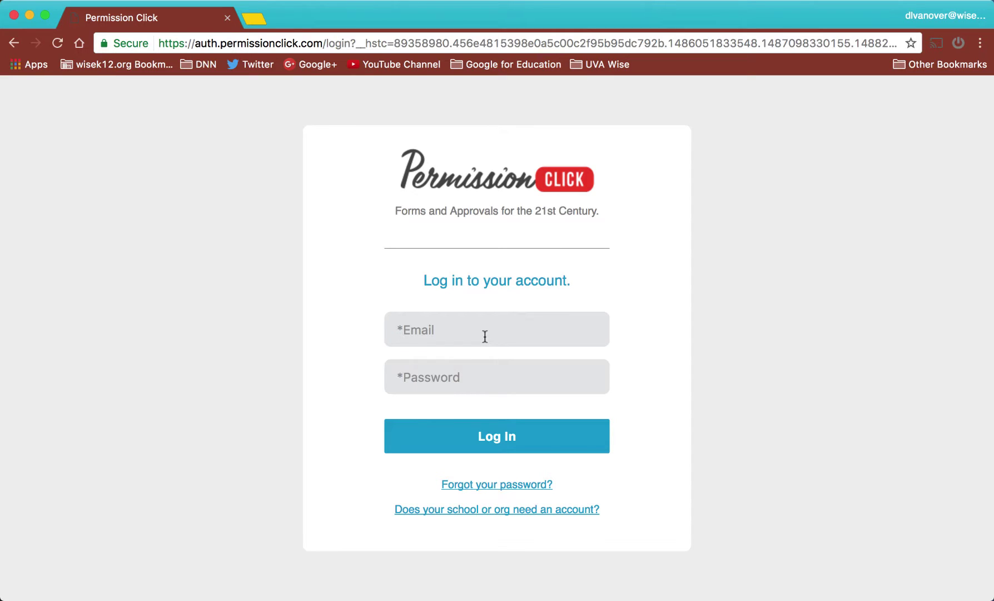
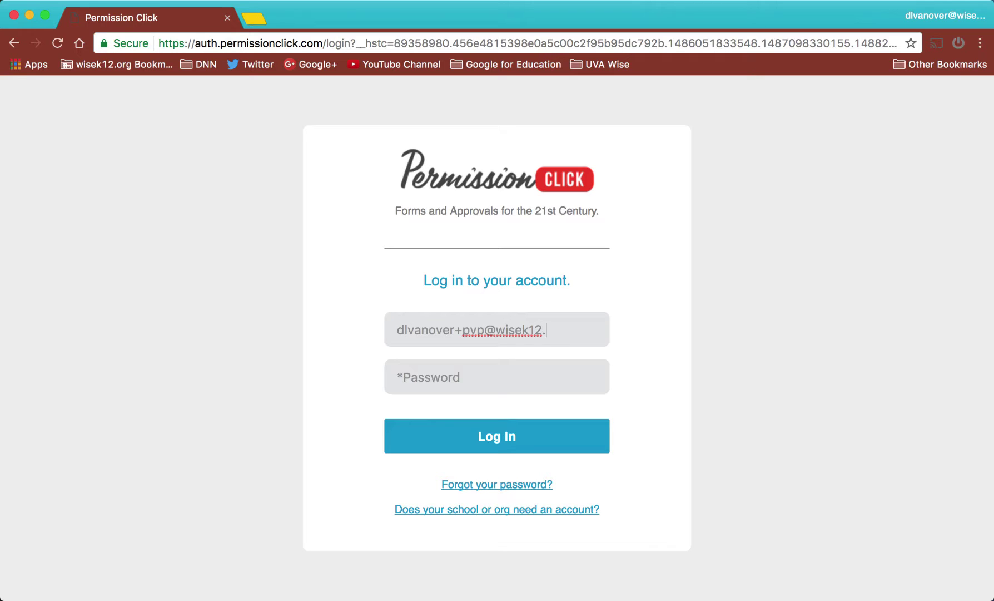
key(Tab)
text(********)
key(Return)
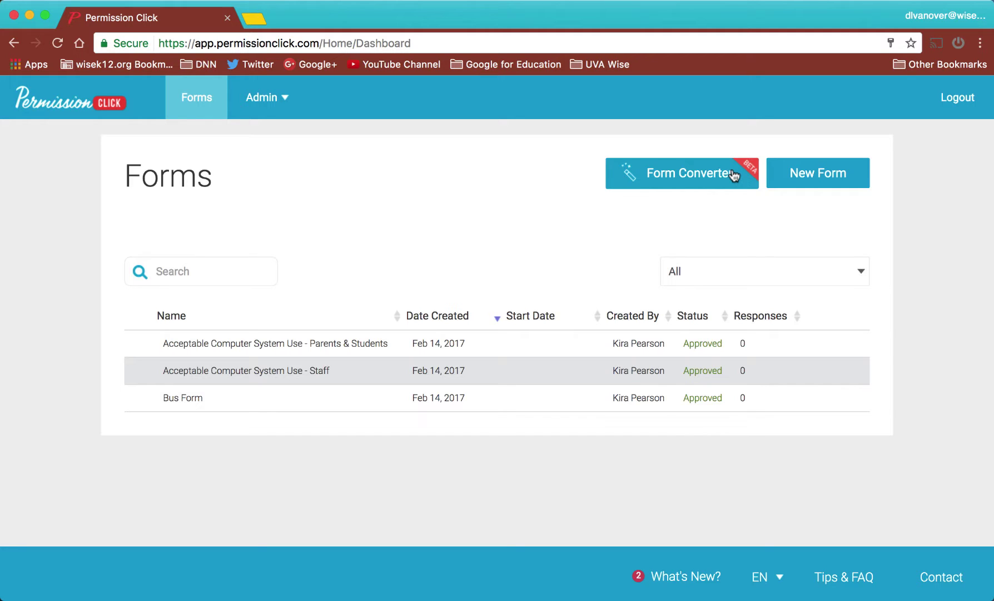
click(833, 189)
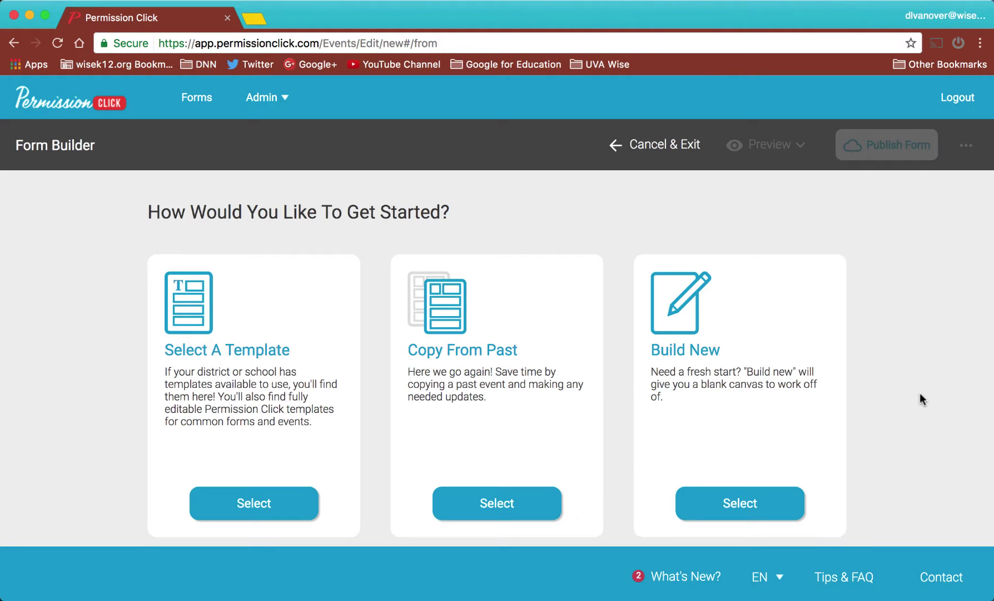
- Choose Build New and make it a Parent For Child form
click(770, 499)
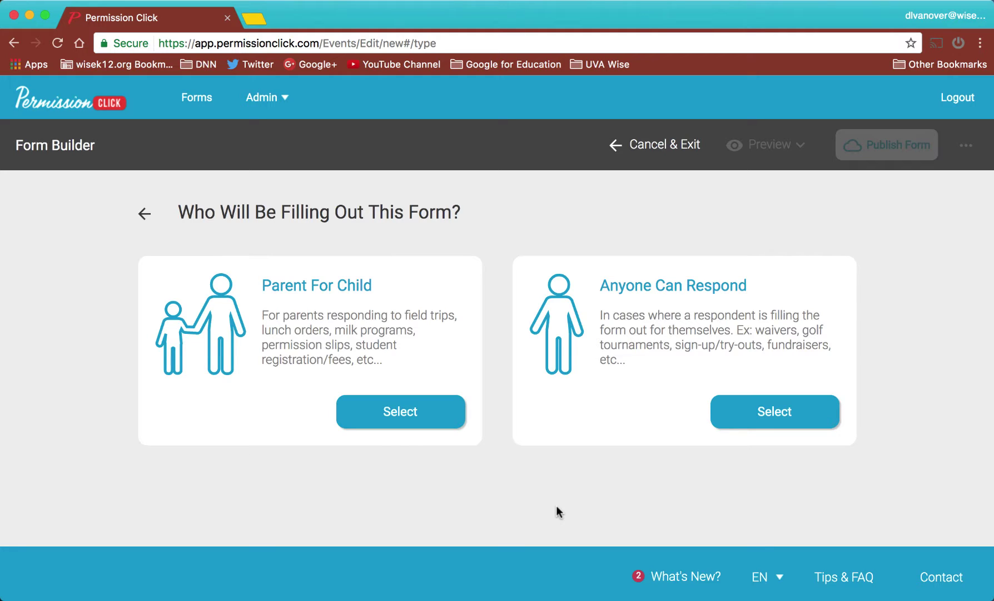
click(379, 418)
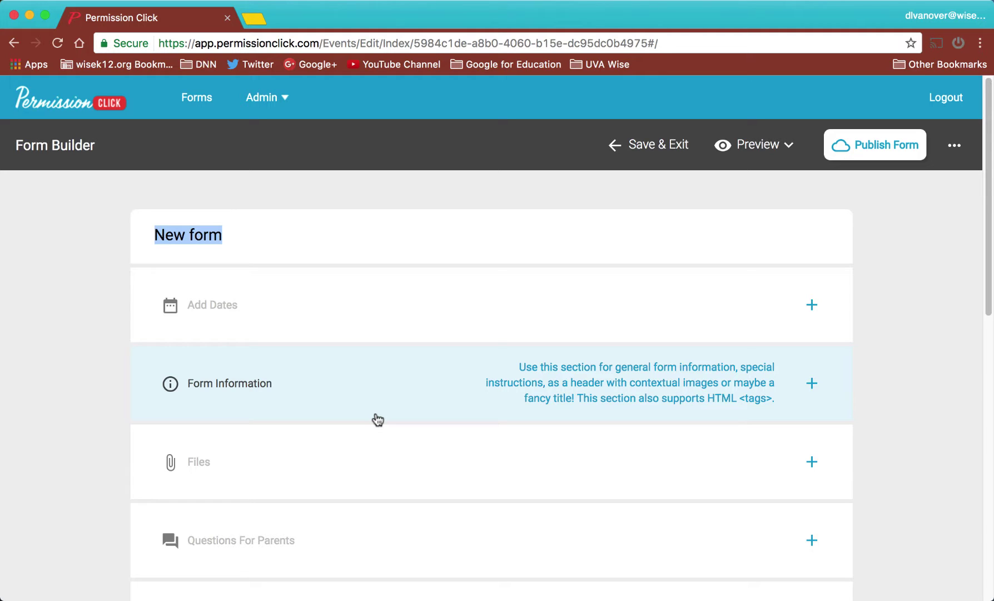
- Title the form 'Title' and set event start and end dates to February 28, 2017
text(Title)
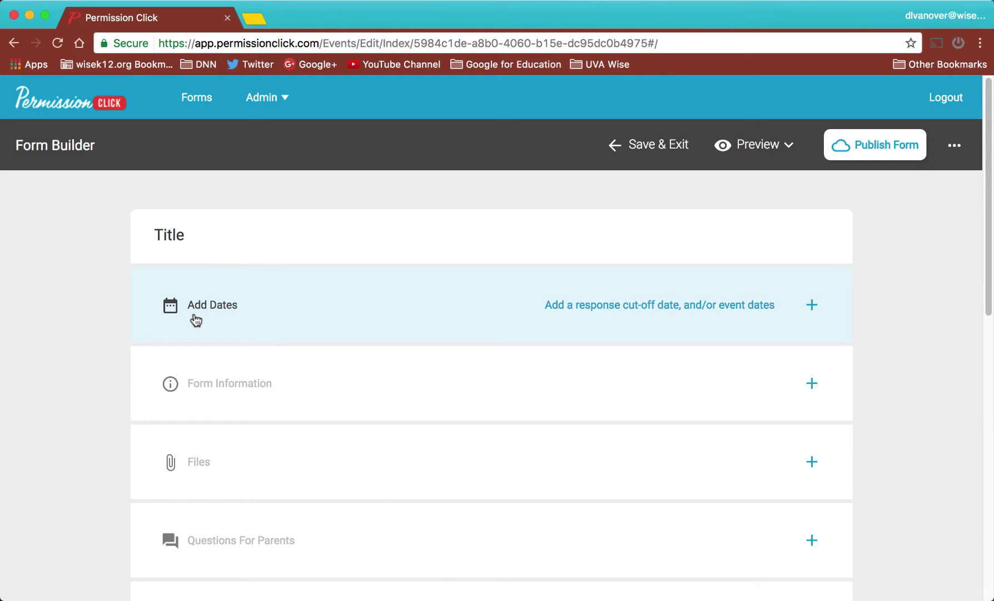
click(196, 321)
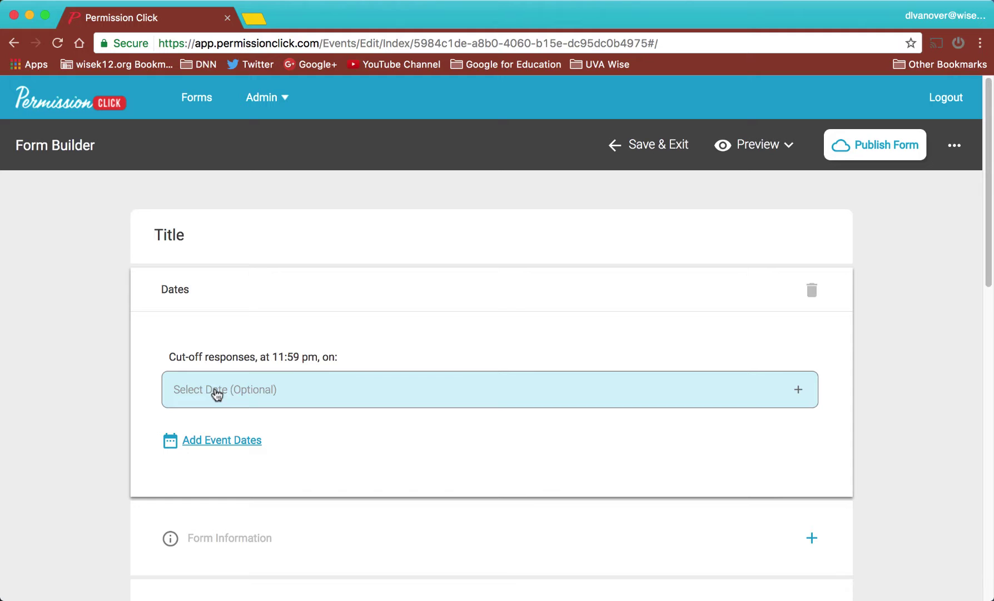
click(238, 442)
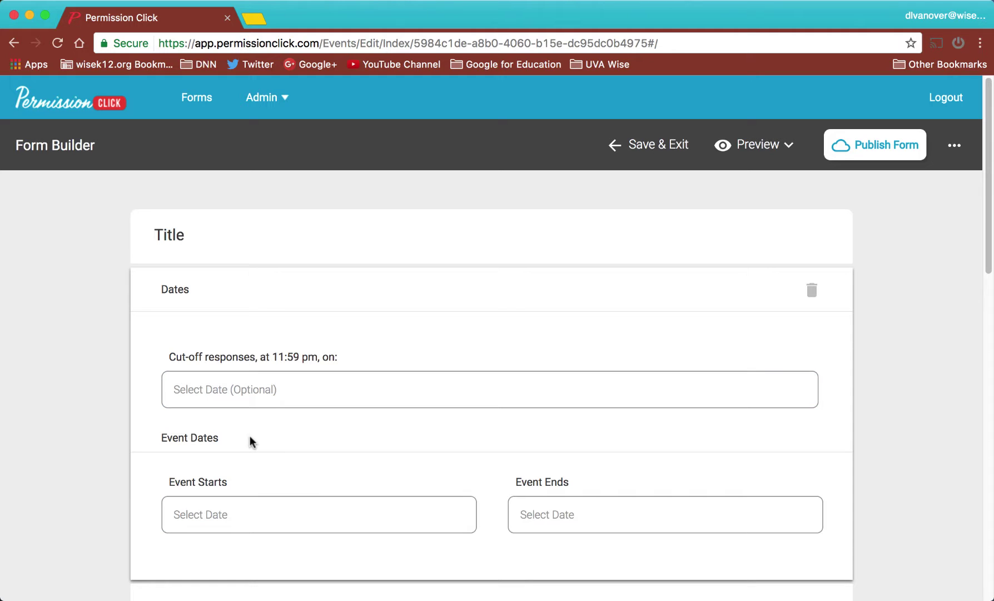
click(237, 520)
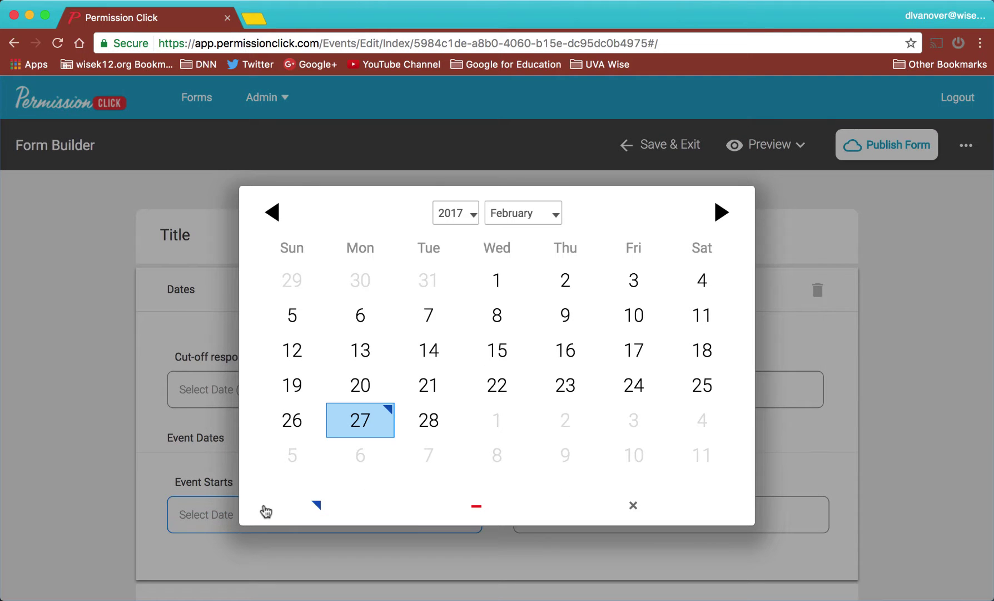
click(421, 420)
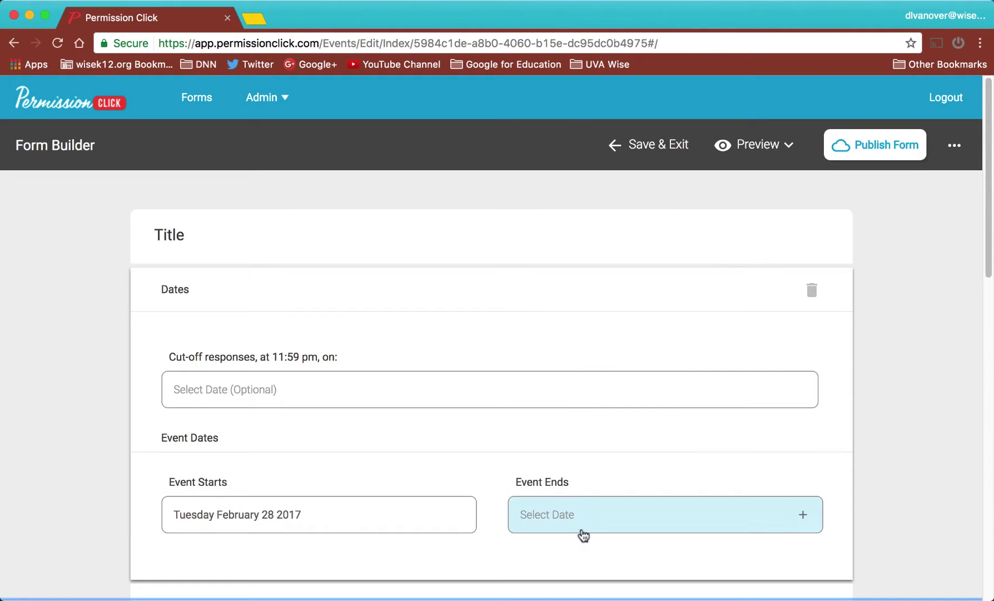
click(582, 514)
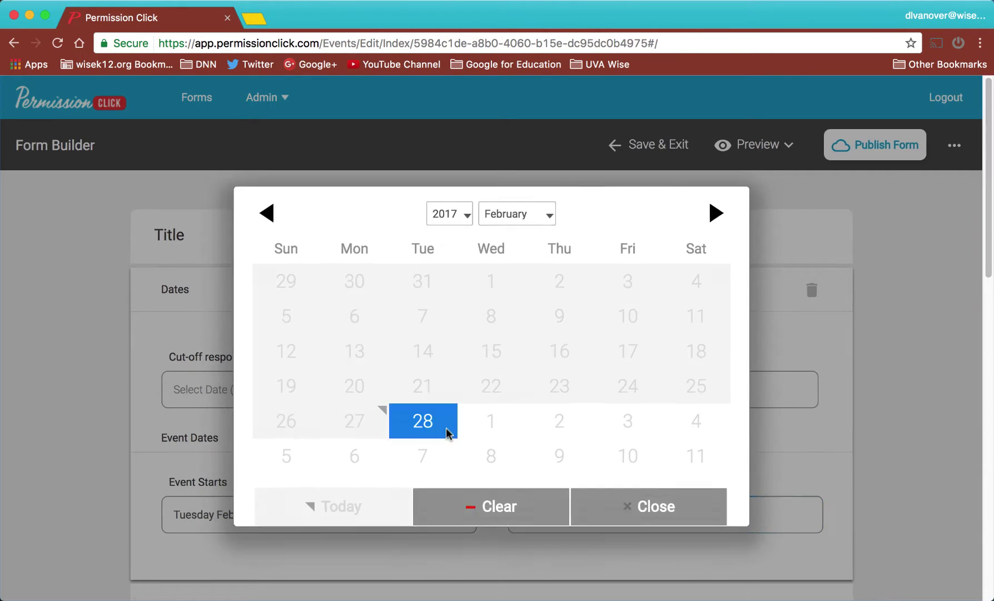
click(446, 427)
scroll(824, 505, down, 6)
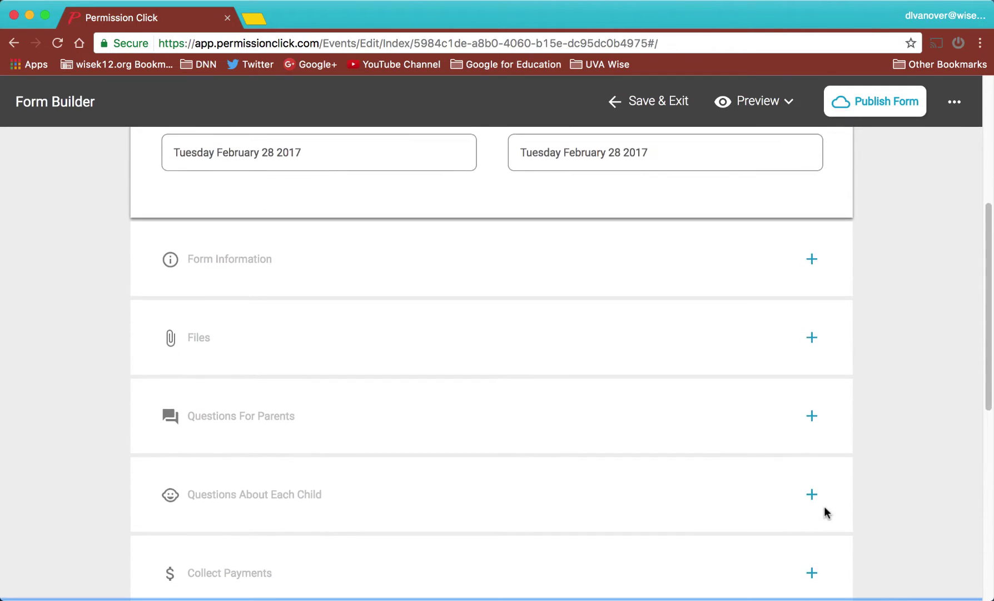
scroll(921, 326, up, 2)
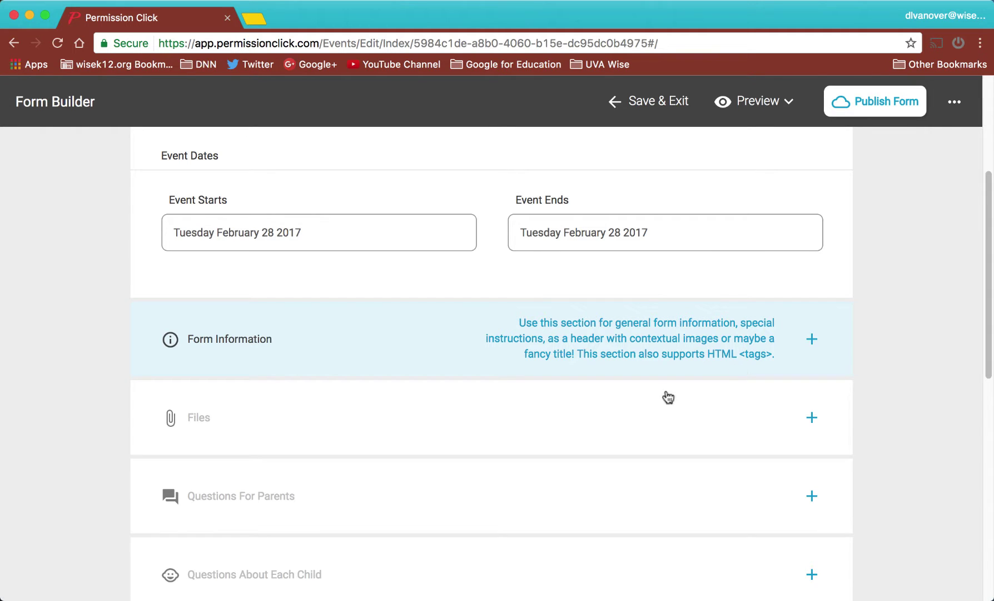
- Add a Files section, closing the attachment dialog without adding a file or link
click(578, 409)
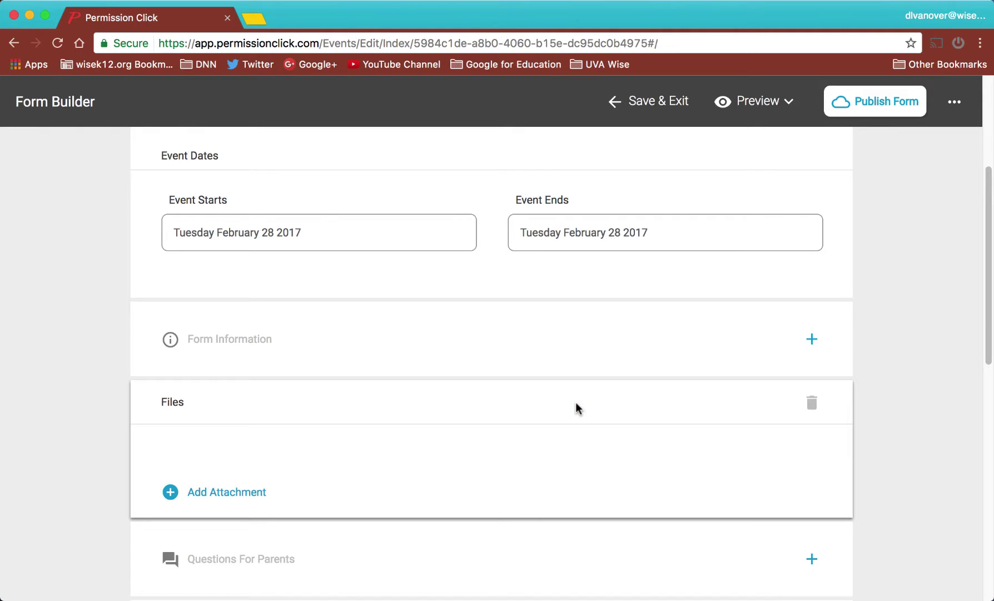
click(249, 492)
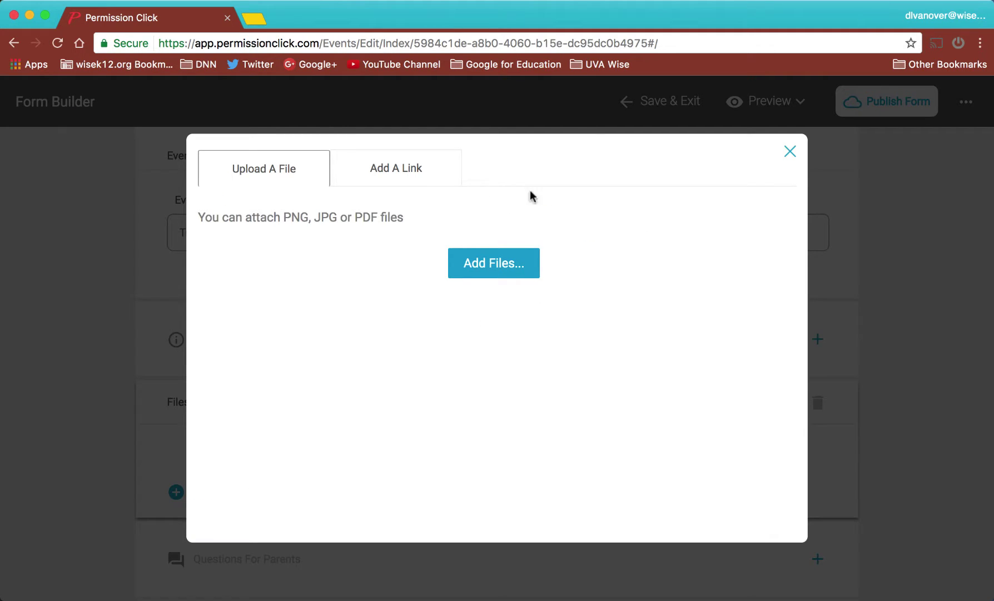
click(428, 166)
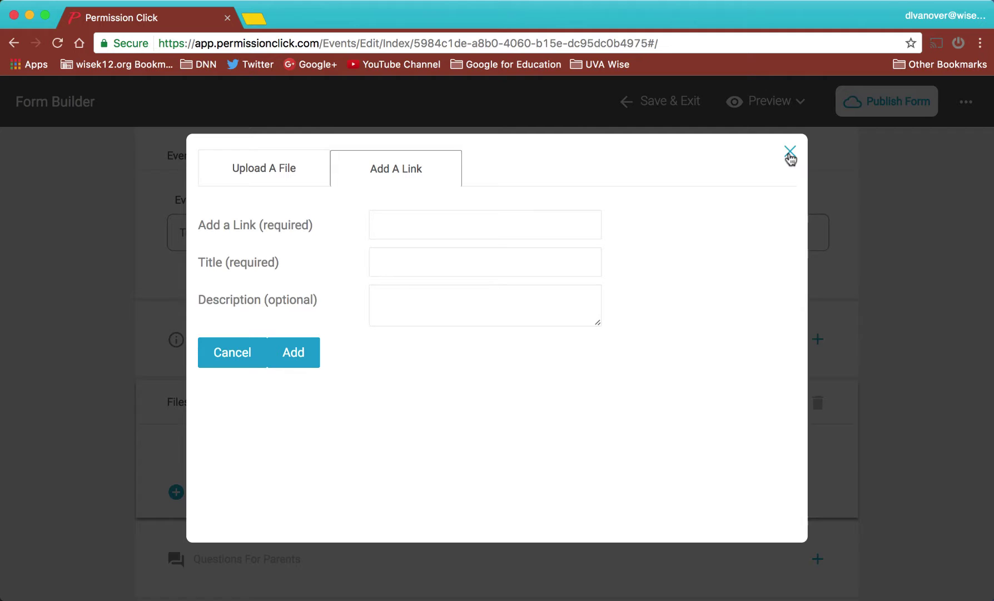
click(790, 159)
scroll(744, 492, down, 3)
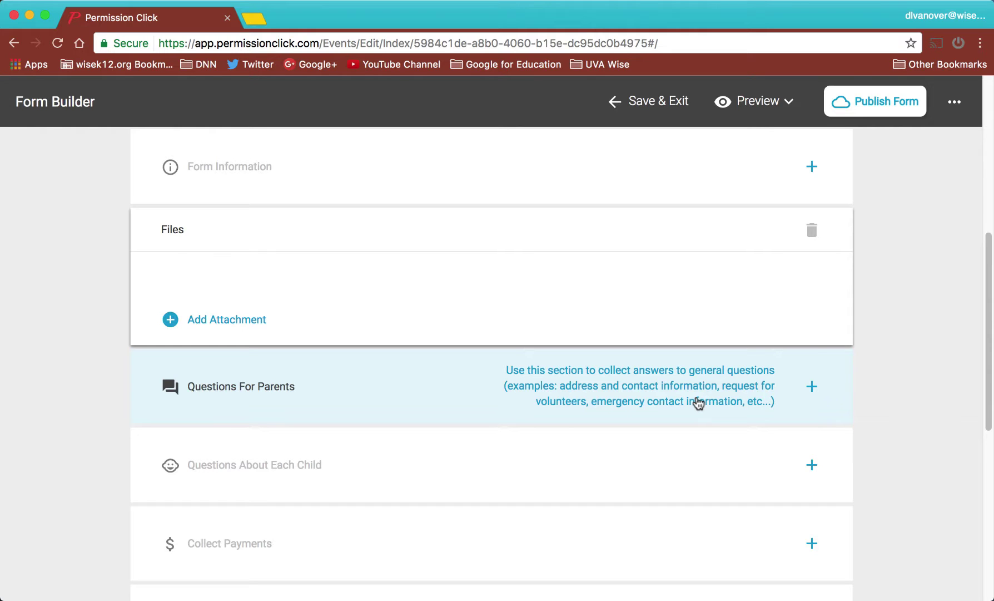
scroll(698, 402, down, 3)
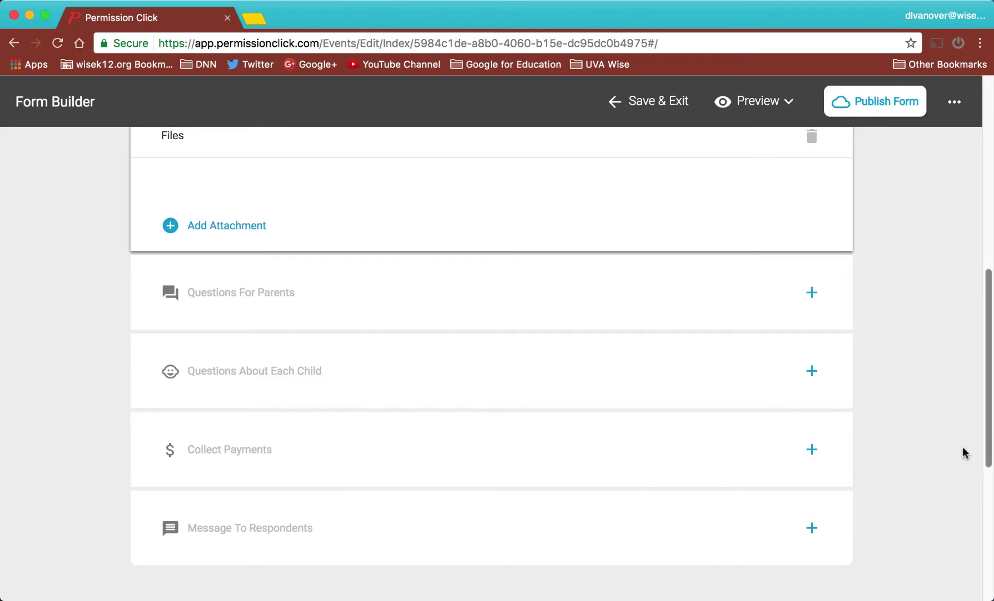
- Review the response settings: Yes/No response and multiple children on, reminder emails off
scroll(932, 464, down, 3)
scroll(931, 462, down, 3)
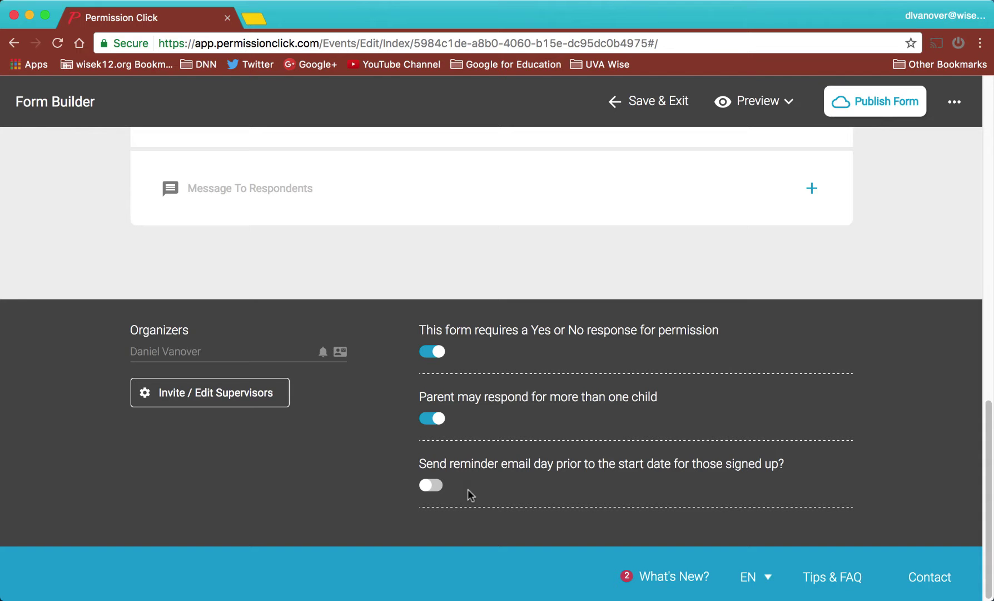
scroll(467, 488, up, 10)
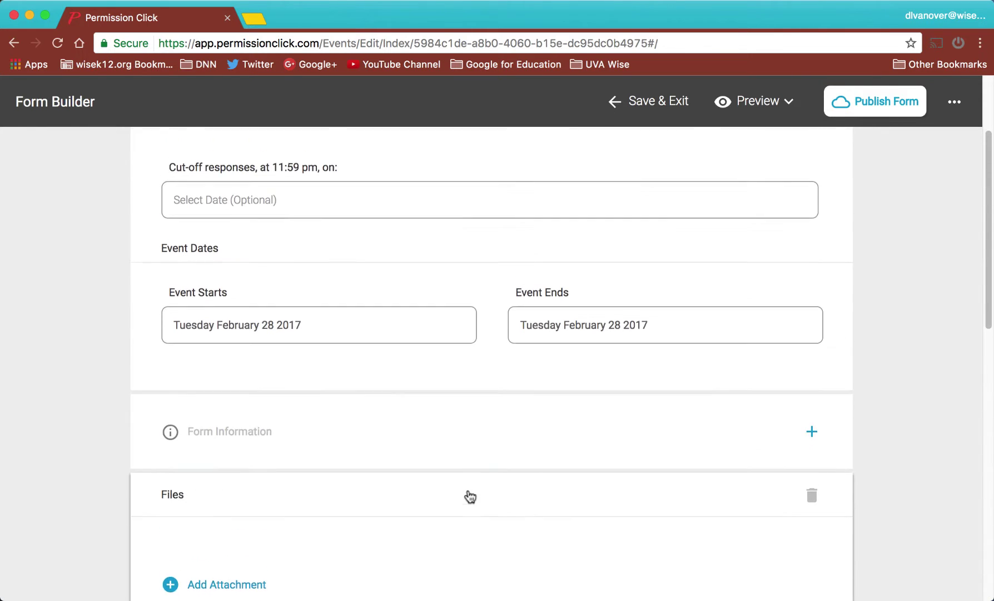
scroll(470, 495, up, 1)
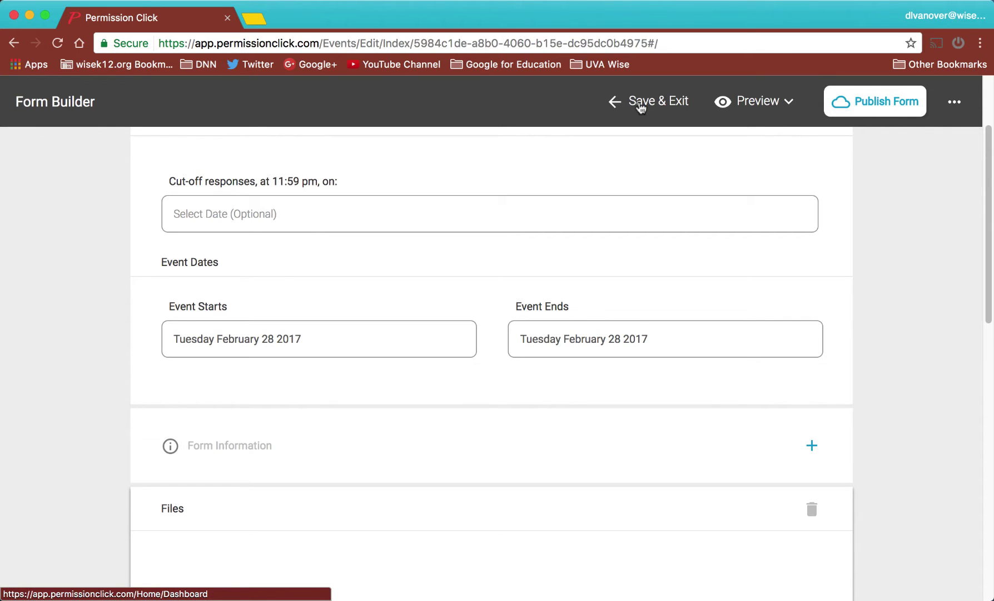
- Save & Exit so the form 'Title' is listed as a Draft on the dashboard
click(641, 105)
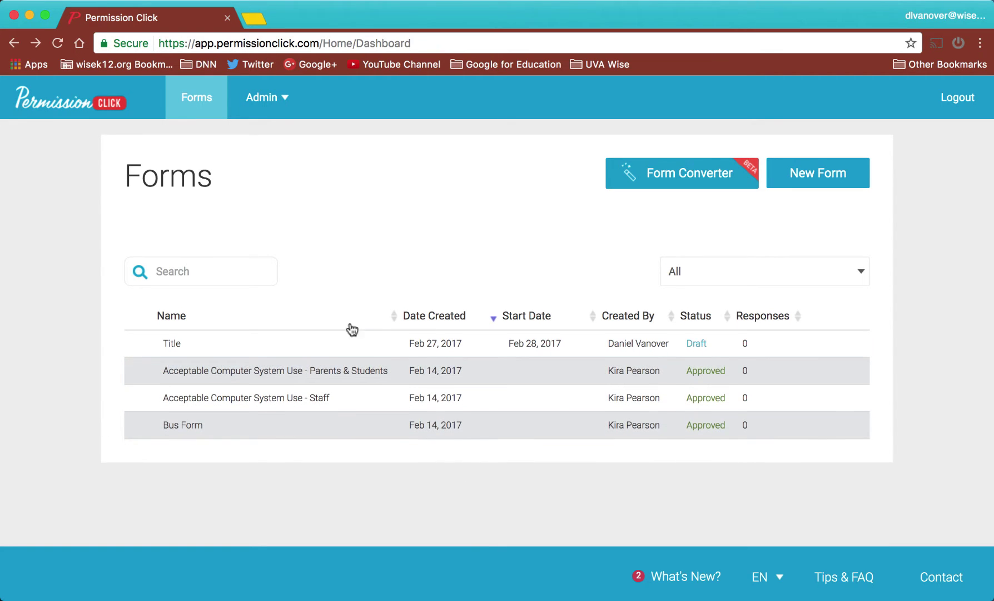
- Open the Bus Form details page and look over its options and responses
click(221, 434)
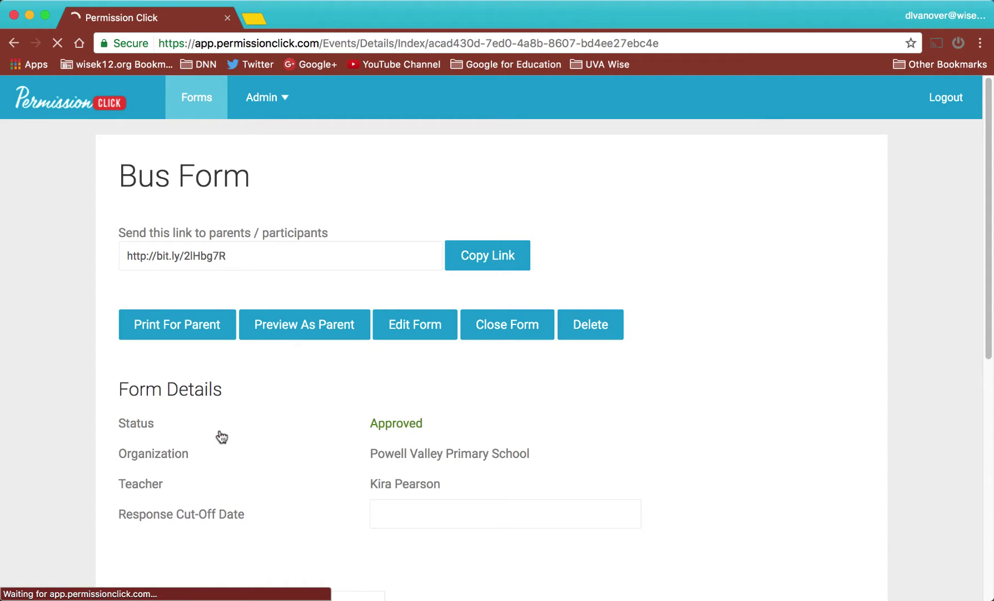
scroll(221, 436, down, 2)
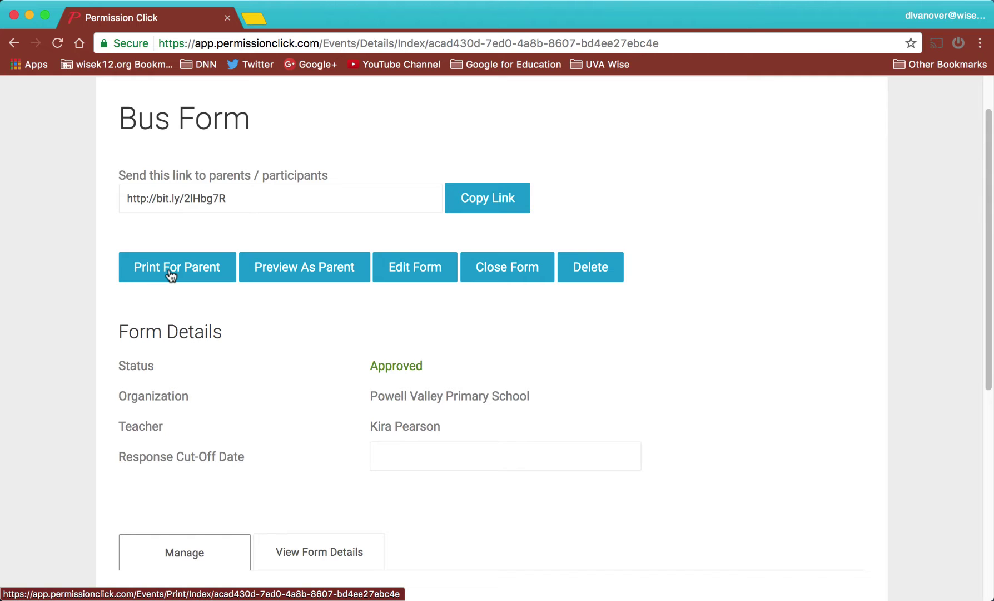
scroll(360, 389, down, 6)
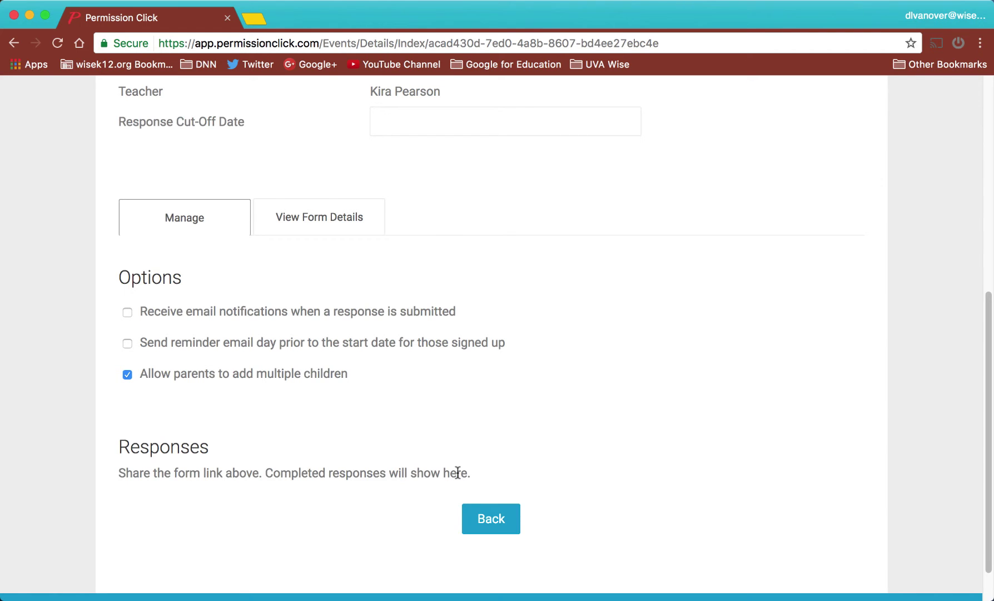
scroll(457, 472, up, 7)
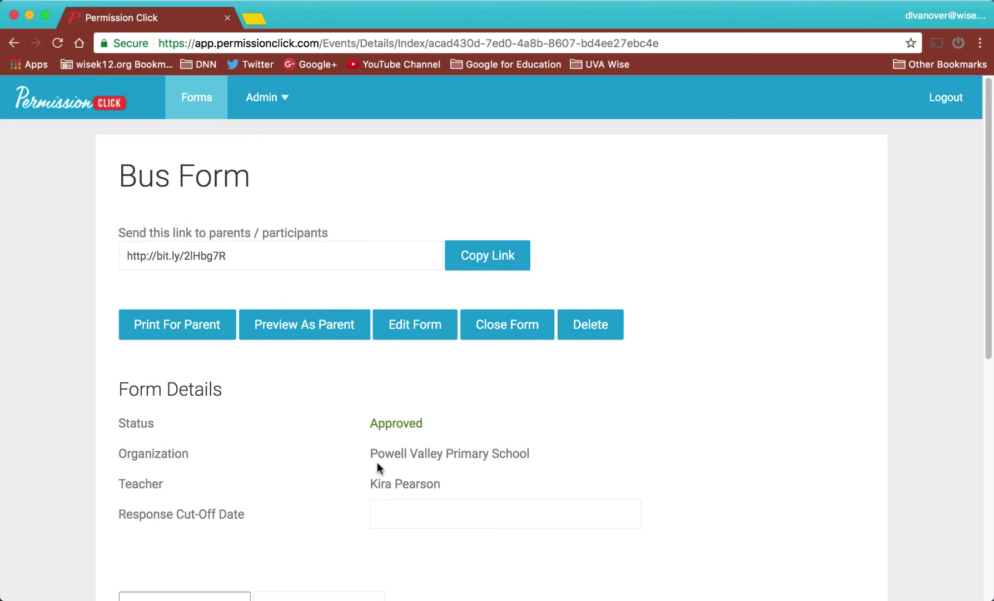
- Preview the Bus Form as a parent, reading the bus rules down to the parent and student fields
click(300, 326)
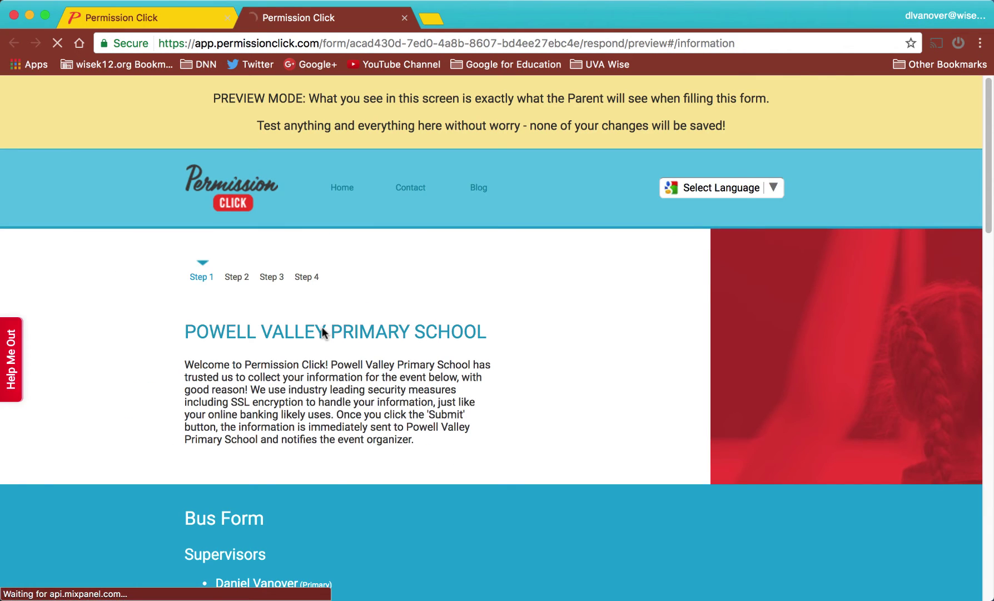
scroll(322, 331, down, 7)
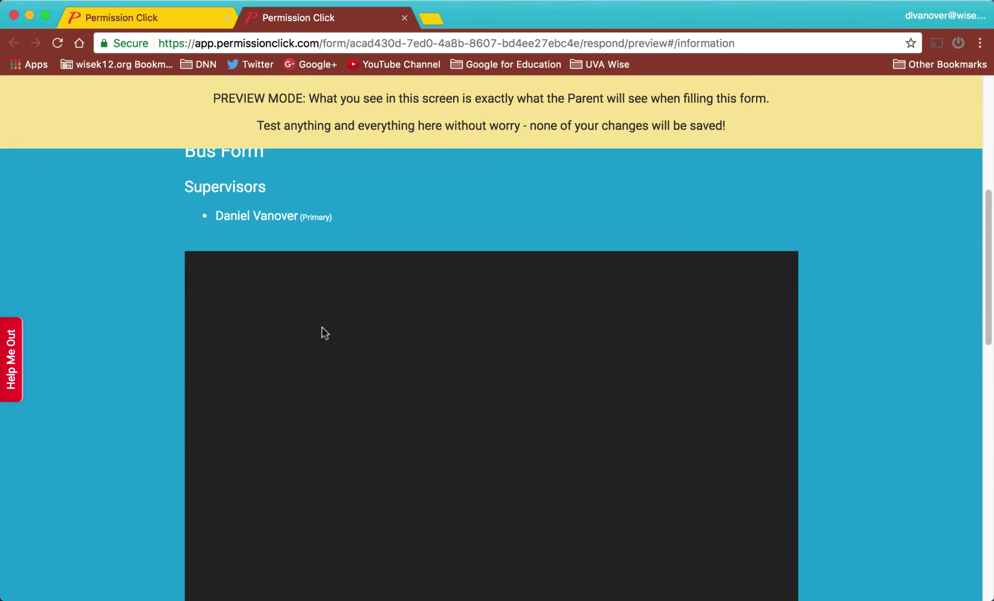
scroll(322, 329, down, 5)
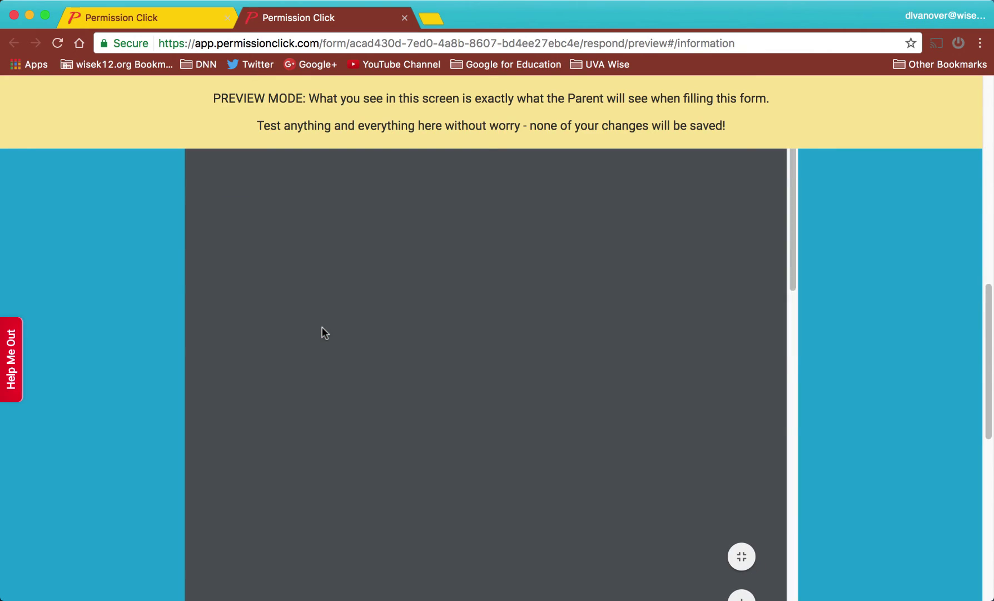
scroll(322, 328, down, 4)
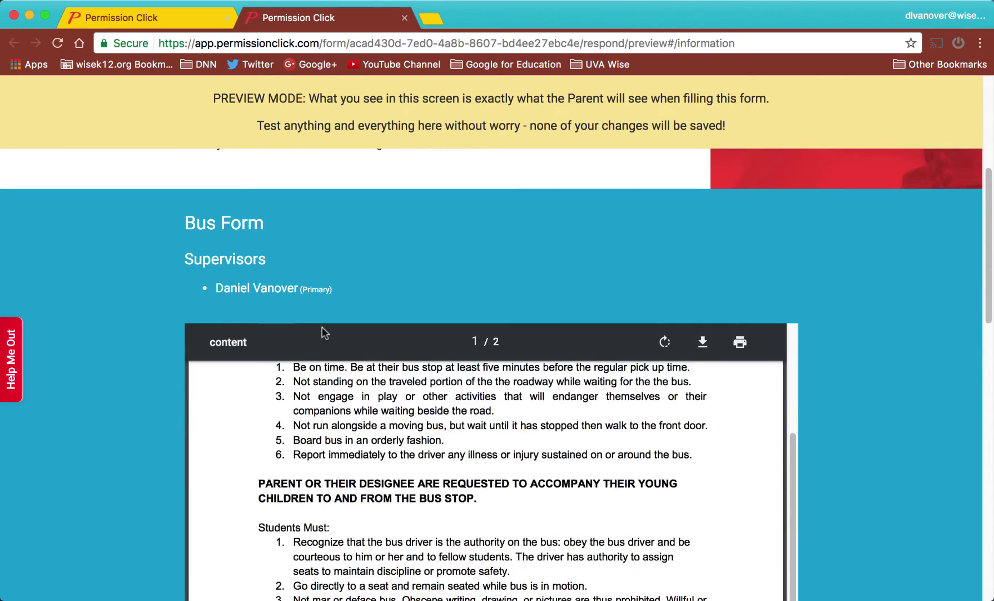
scroll(321, 328, down, 10)
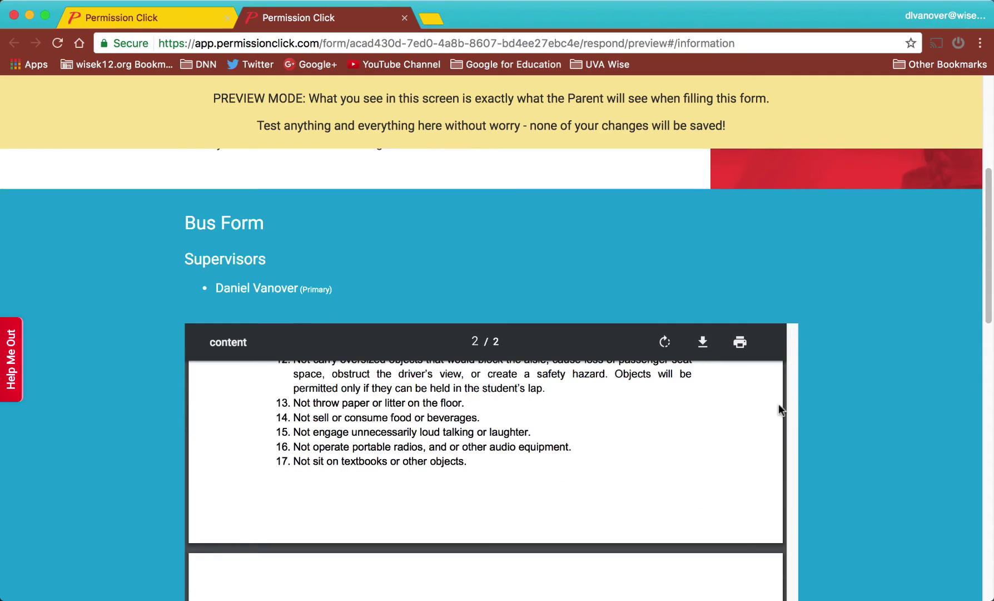
scroll(840, 438, down, 10)
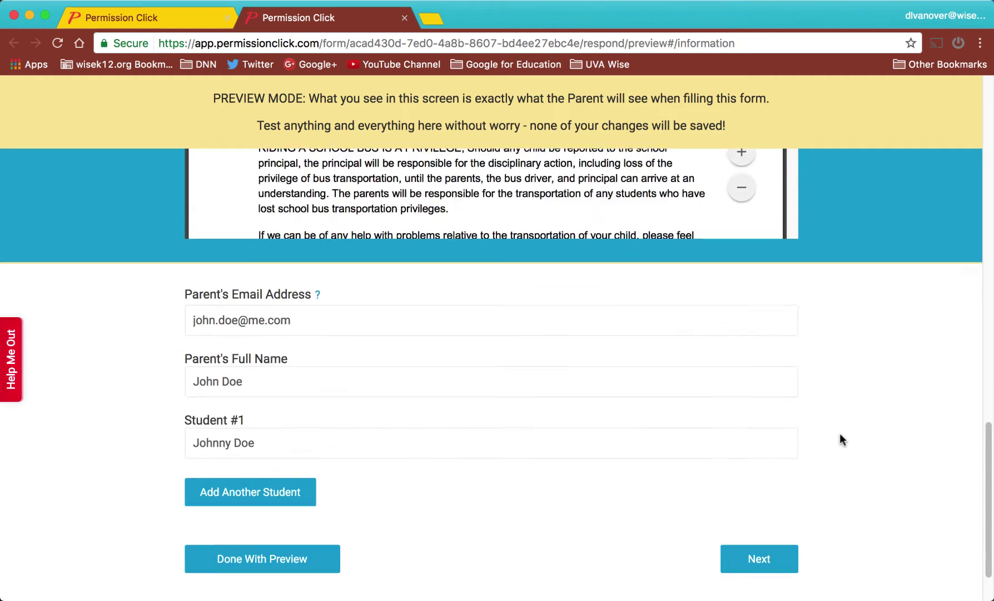
scroll(841, 439, down, 2)
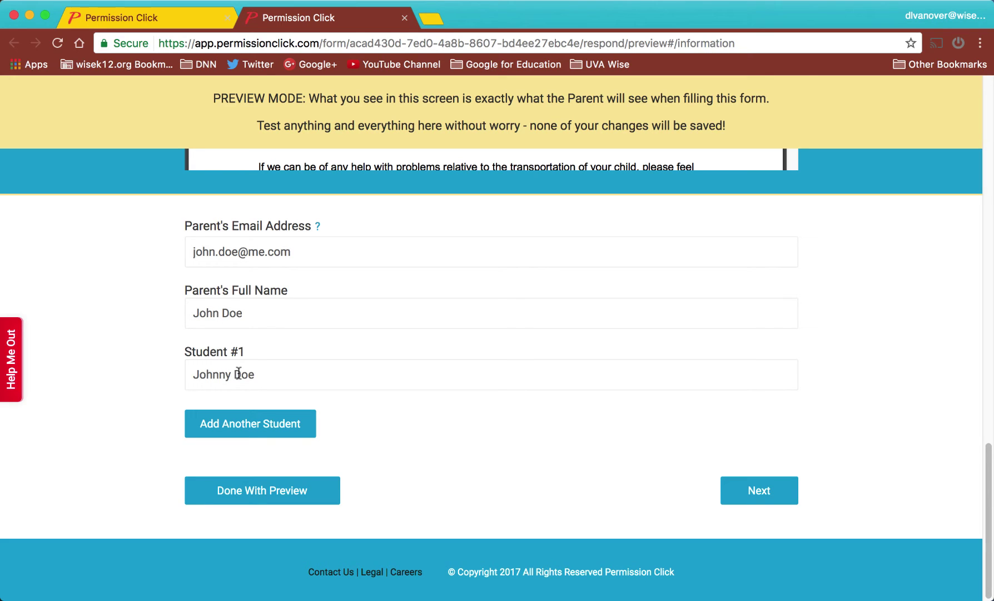
- Go to the review step, agree to the terms and submit the test response
click(739, 501)
scroll(652, 539, down, 5)
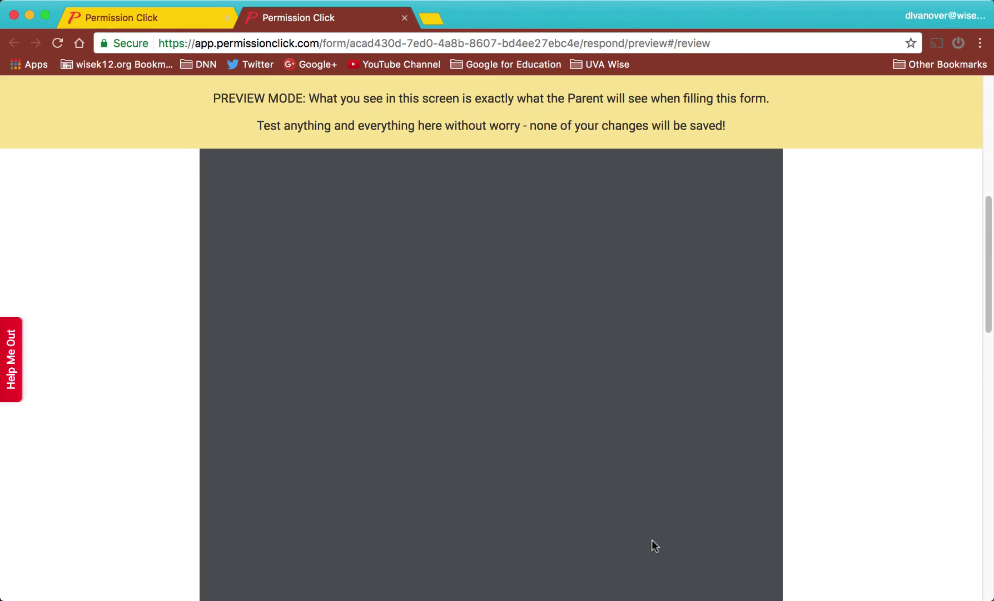
scroll(814, 428, down, 5)
scroll(814, 434, down, 10)
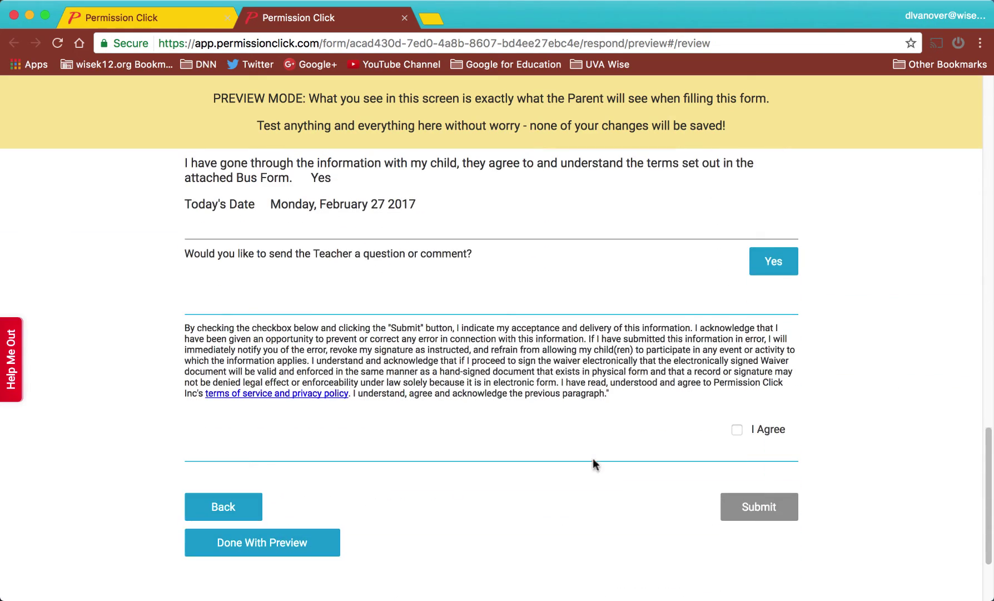
click(737, 430)
click(758, 511)
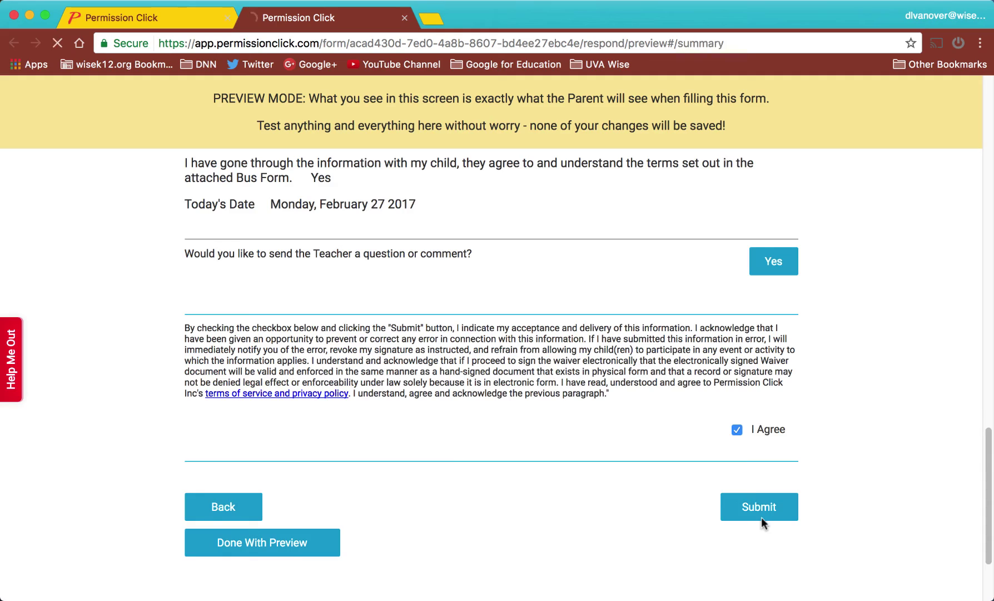
scroll(761, 516, down, 3)
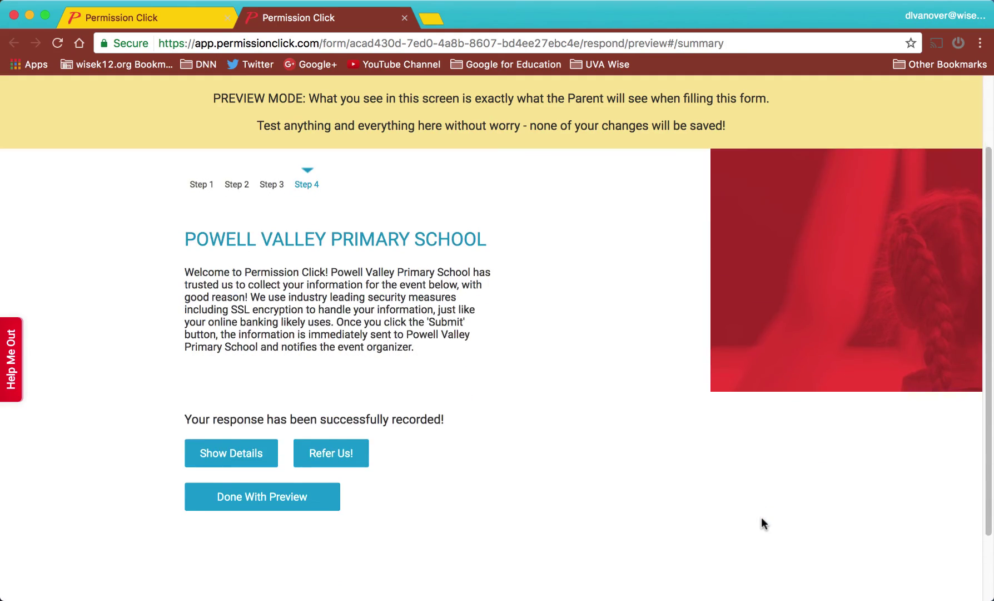